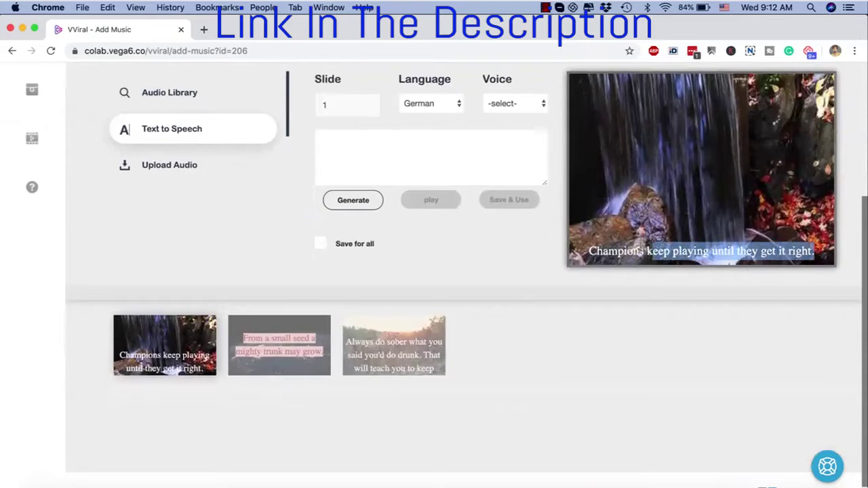
Copy the slide 1 quote "Champions keep playing until they get it right." into the text-to-speech box and try to generate its speech.
key(ctrl+c)
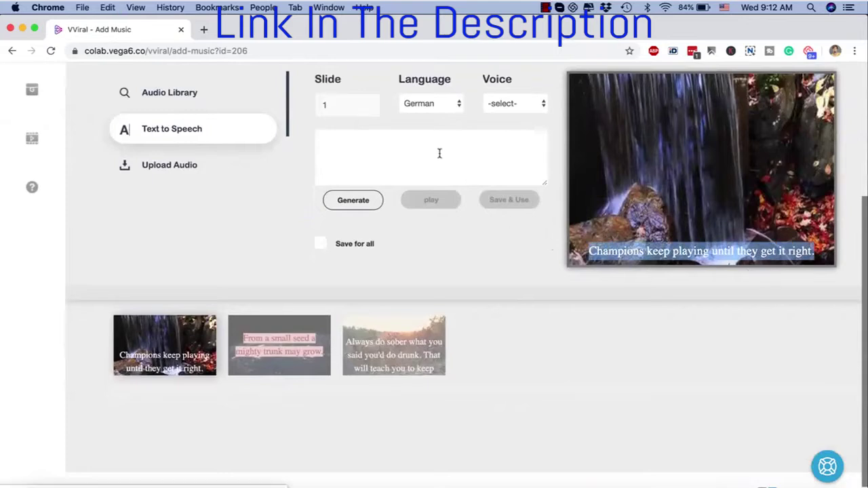
click(440, 151)
key(ctrl+v)
click(361, 203)
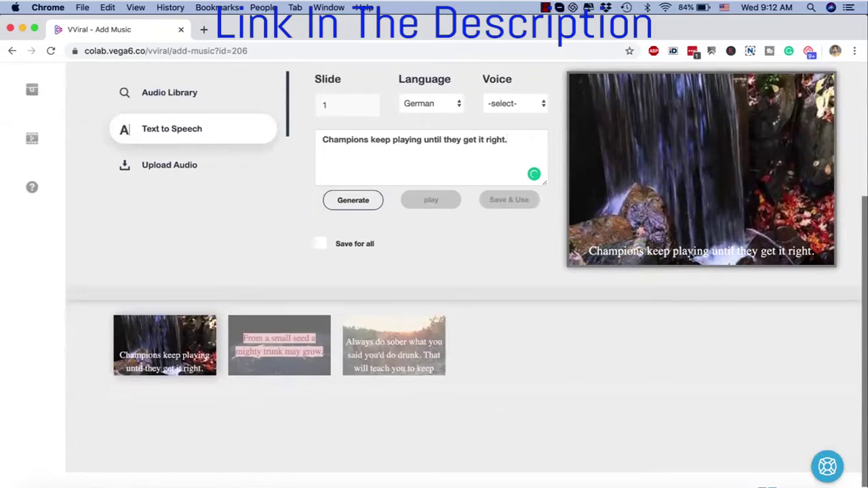
View slides 2 and 3 for text-to-speech, checking the Audio Library in between.
scroll(601, 285, up, 4)
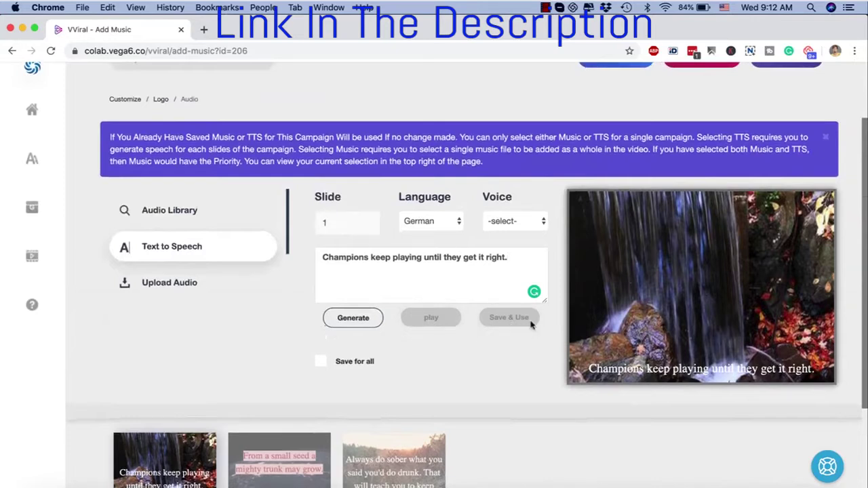
click(271, 462)
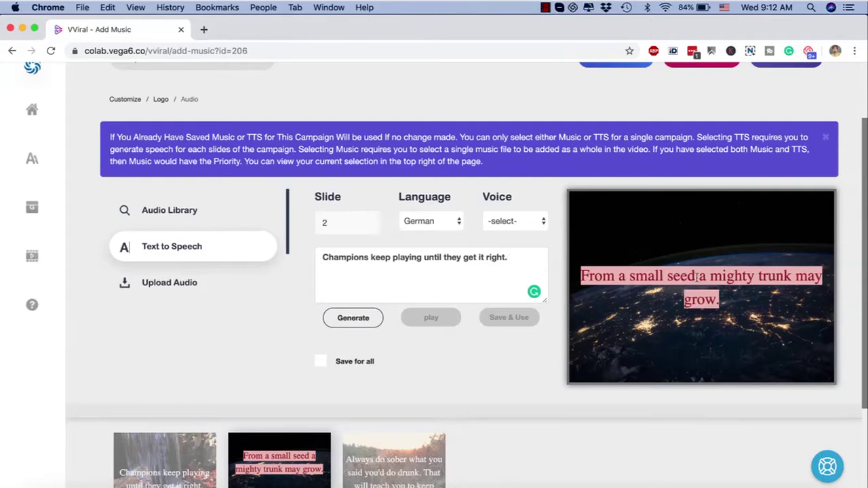
drag(735, 303, 581, 276)
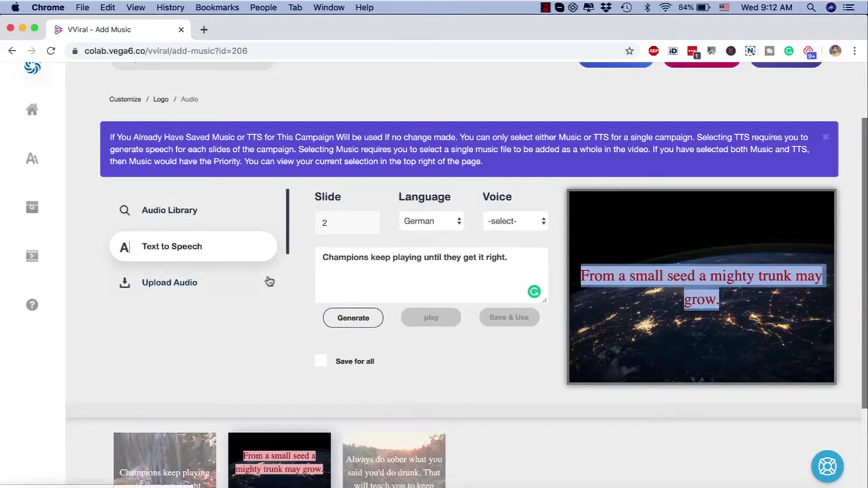
click(183, 209)
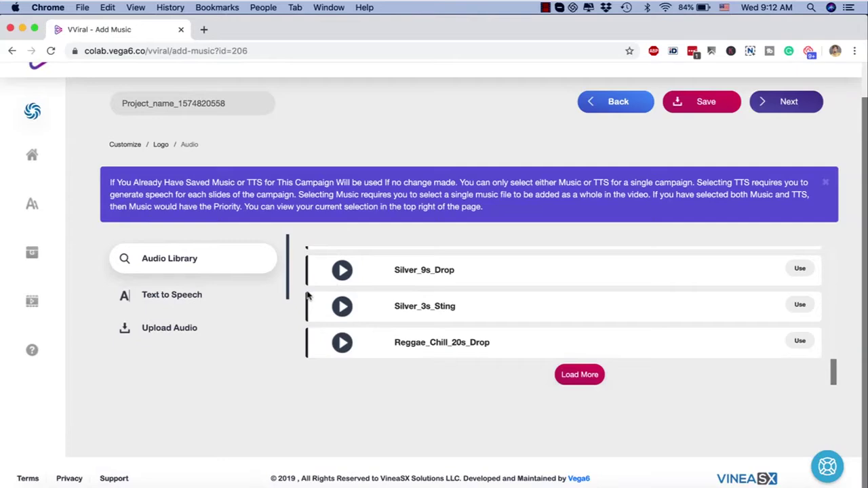
click(227, 295)
scroll(266, 342, down, 3)
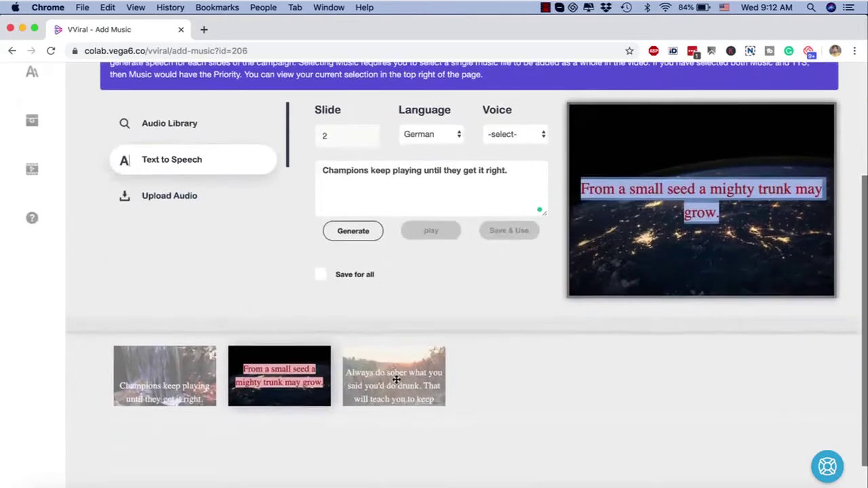
click(406, 392)
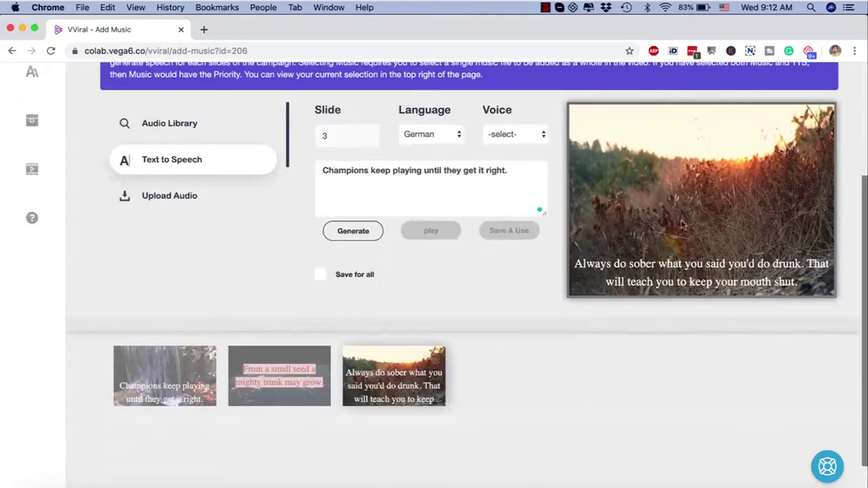
Proceed to the video output settings and set the output quality to 1080p.
scroll(482, 297, up, 3)
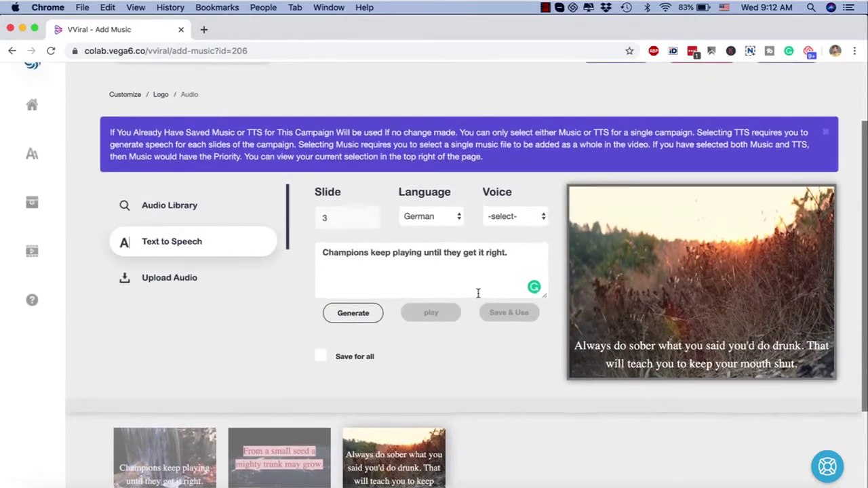
scroll(478, 293, up, 3)
click(789, 141)
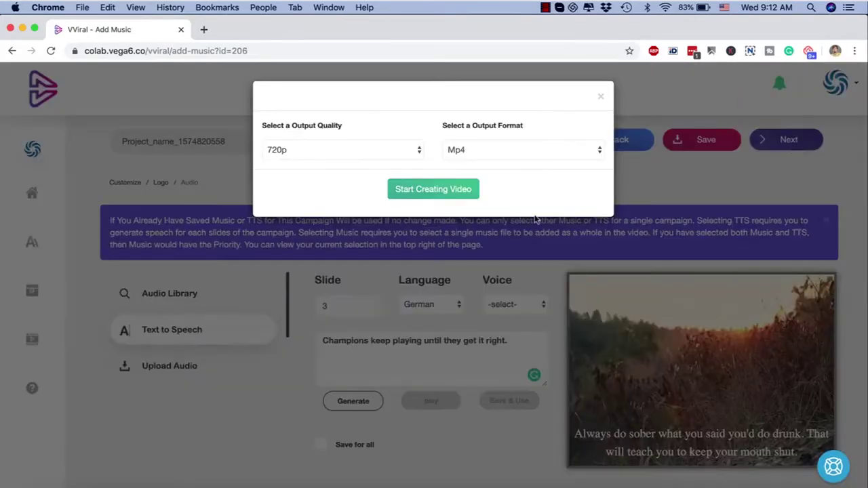
click(360, 156)
click(346, 195)
click(289, 155)
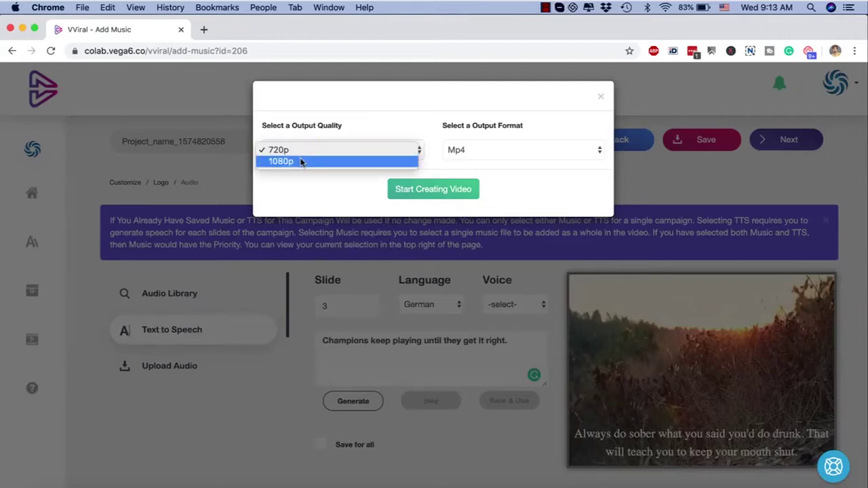
click(301, 160)
click(323, 149)
click(324, 149)
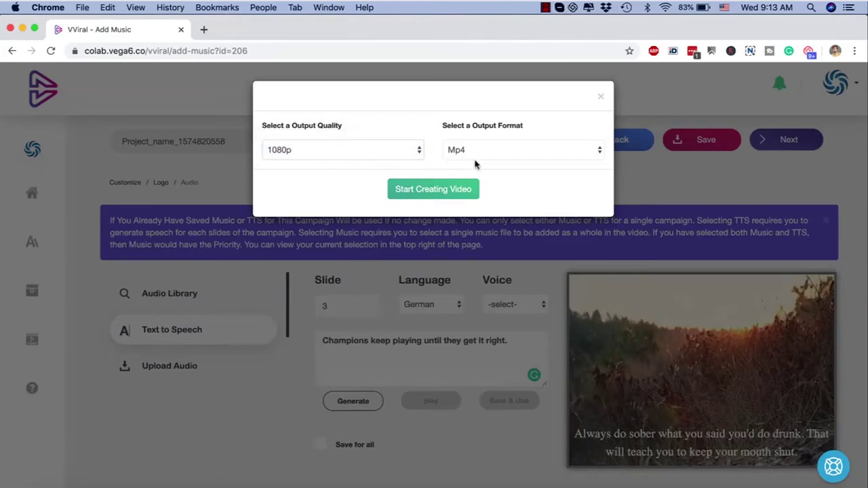
Keep Mp4 as the output format, start creating the video, and check its entry in the dashboard's campaign data.
click(485, 150)
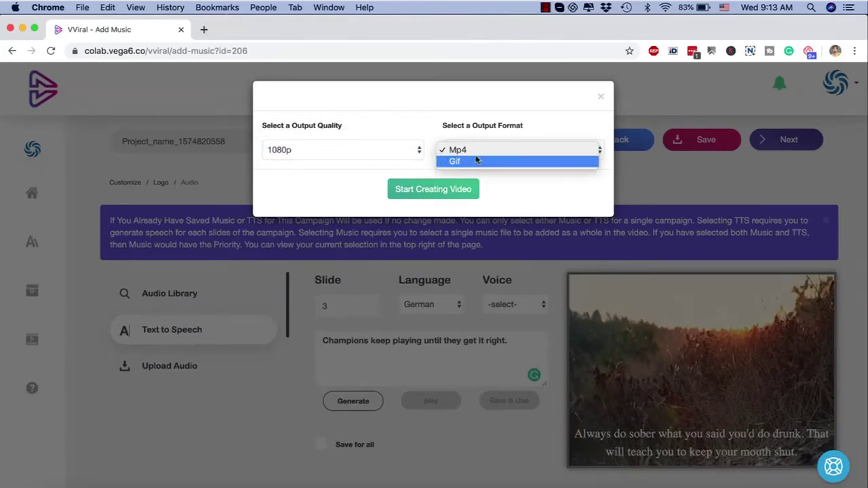
click(518, 192)
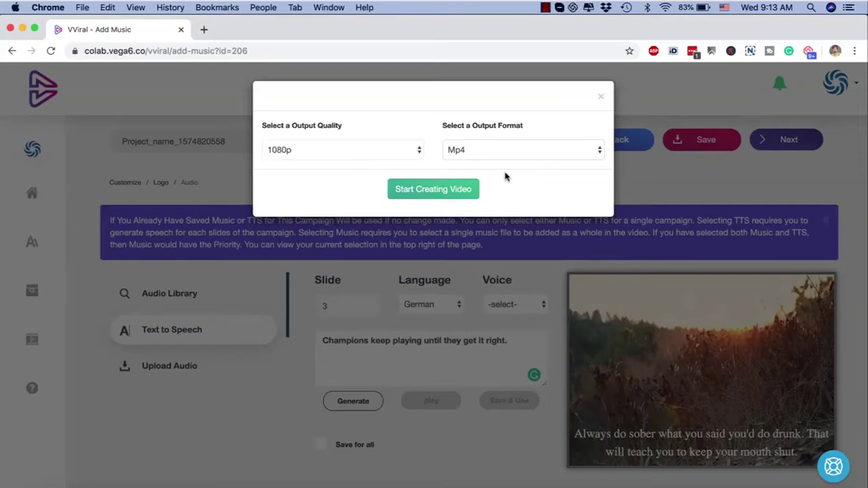
click(444, 191)
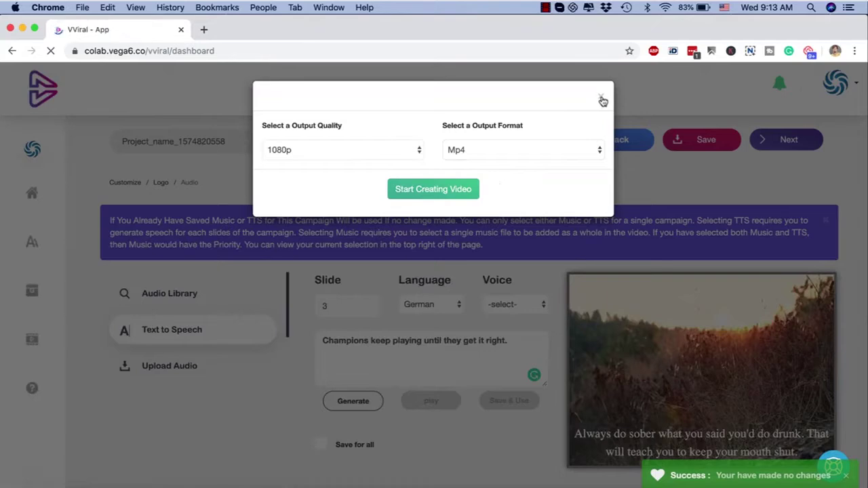
scroll(543, 203, down, 5)
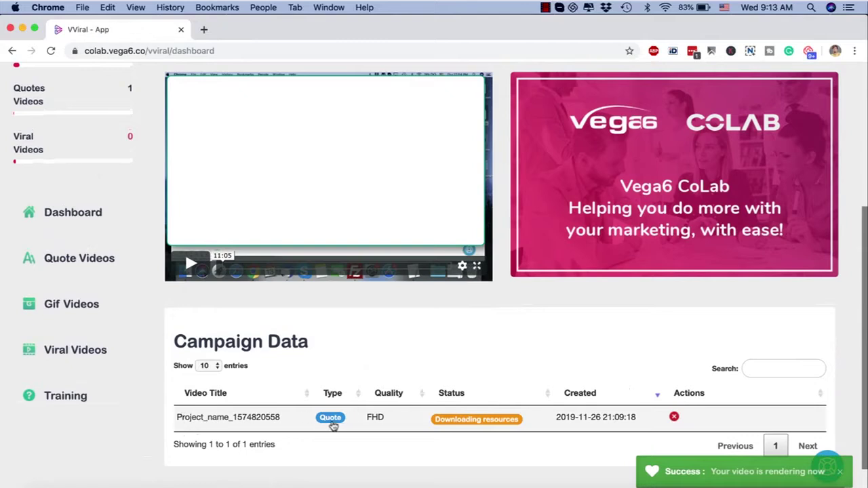
click(840, 473)
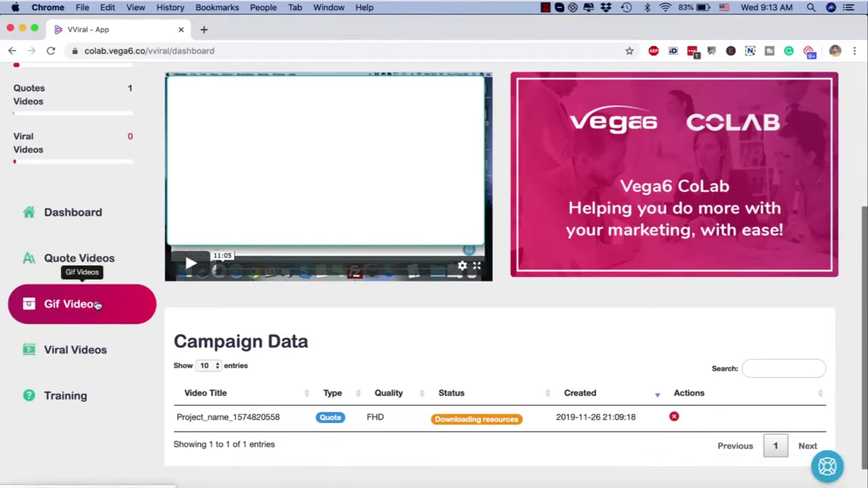
Create a new Gif Videos campaign with the niche keyword "cats" and 3 slides, keeping the default title.
click(102, 312)
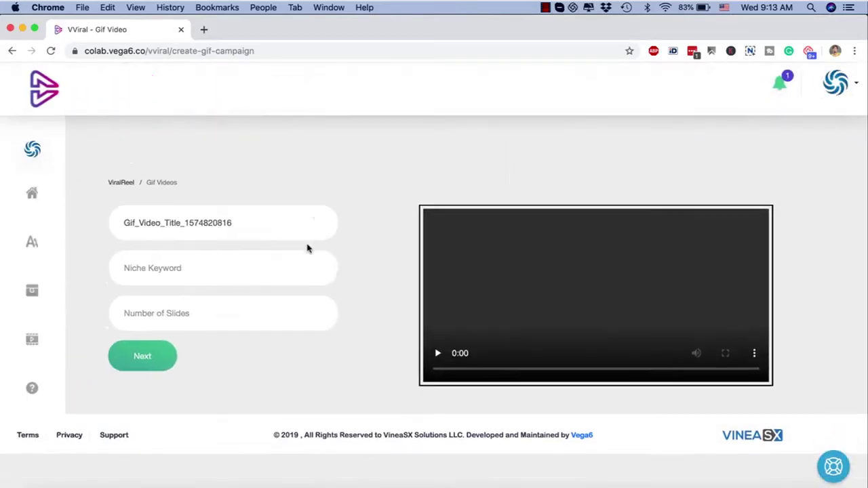
click(268, 219)
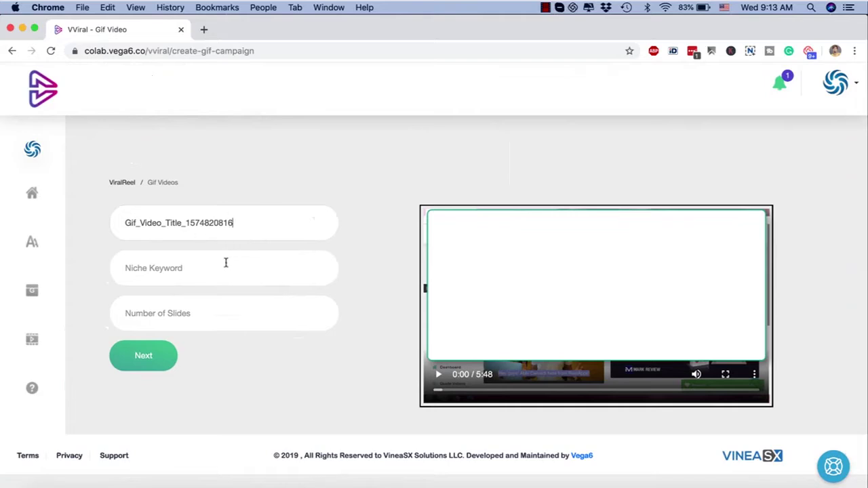
click(226, 262)
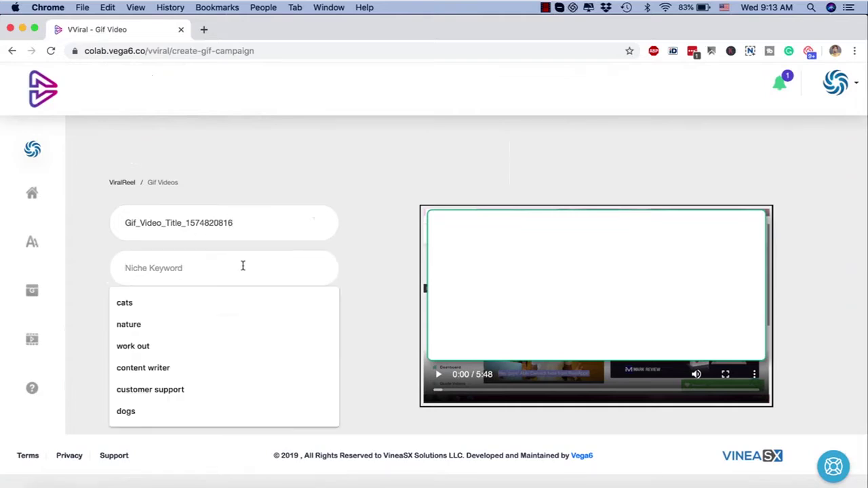
click(217, 303)
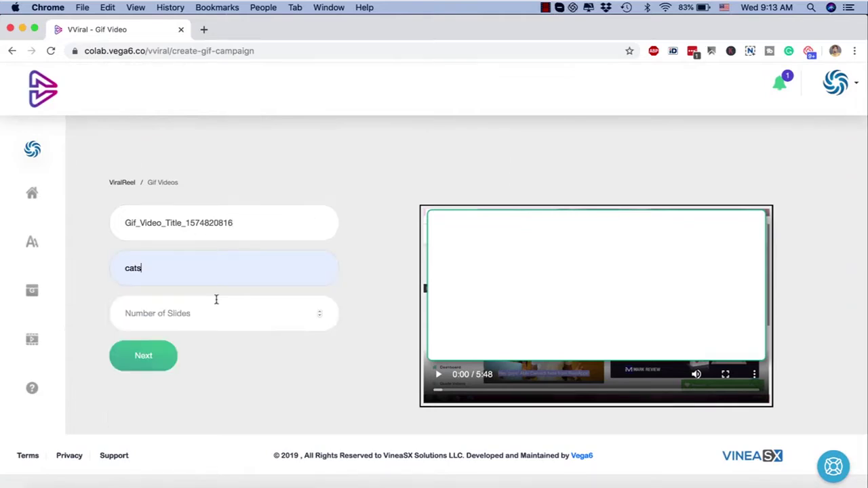
click(289, 322)
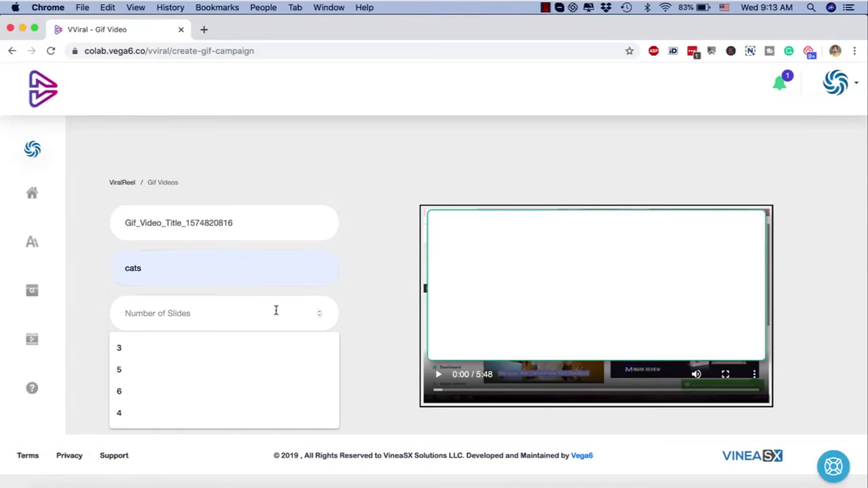
click(178, 348)
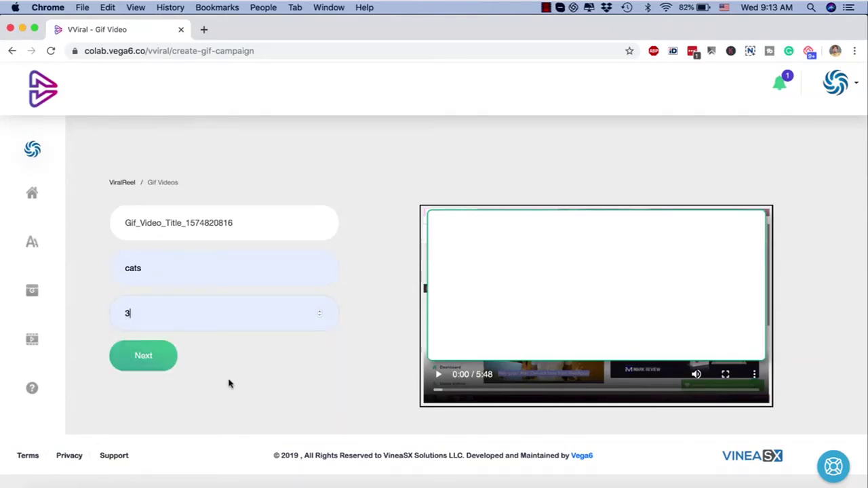
click(147, 360)
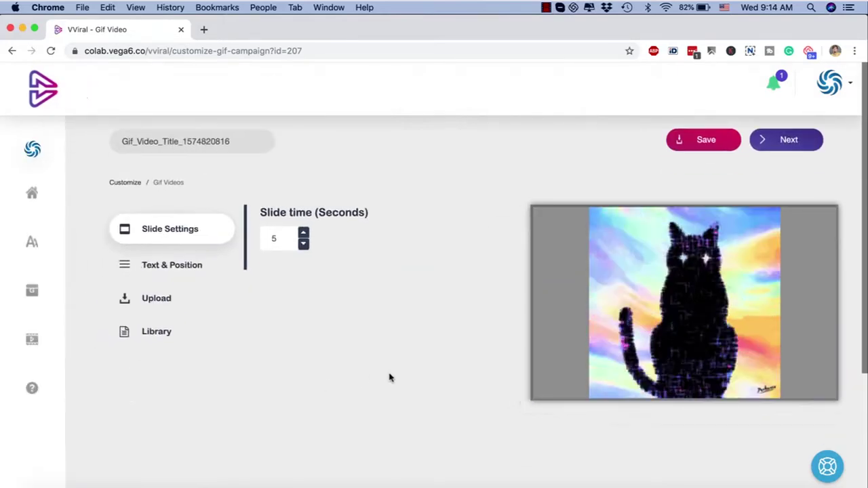
Preview the cat GIF slides and select the second one, showing the man lifting two cats.
scroll(388, 376, down, 5)
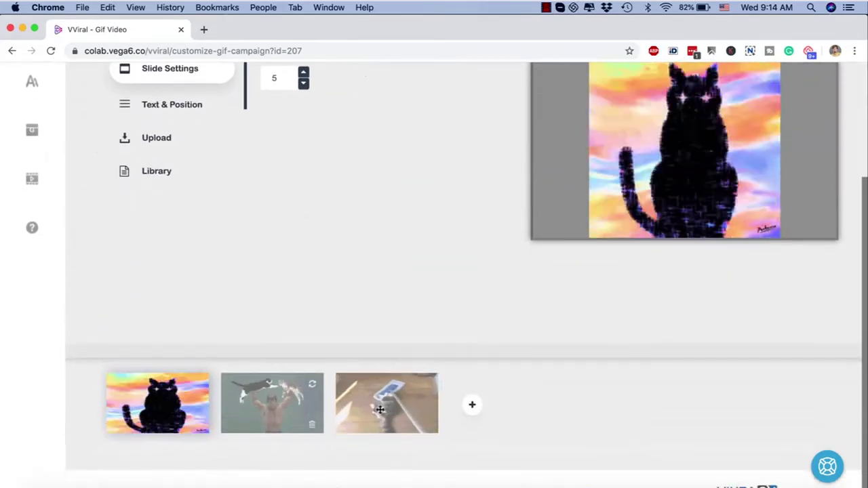
click(285, 421)
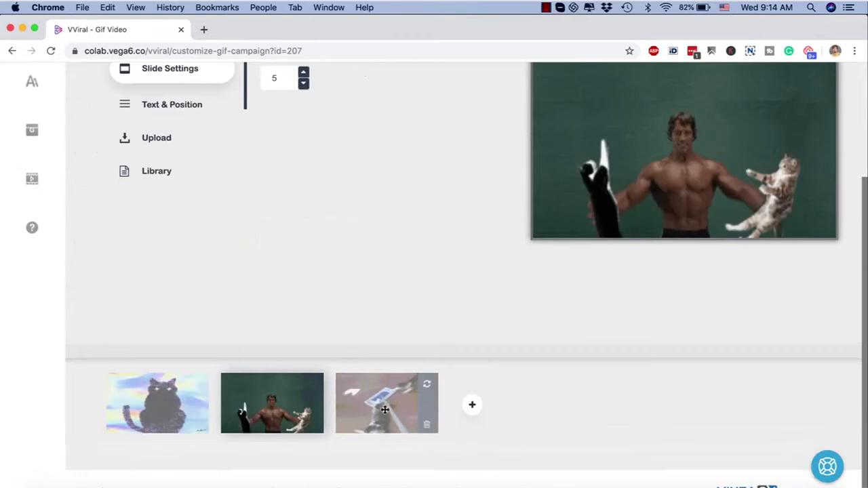
click(349, 417)
click(275, 413)
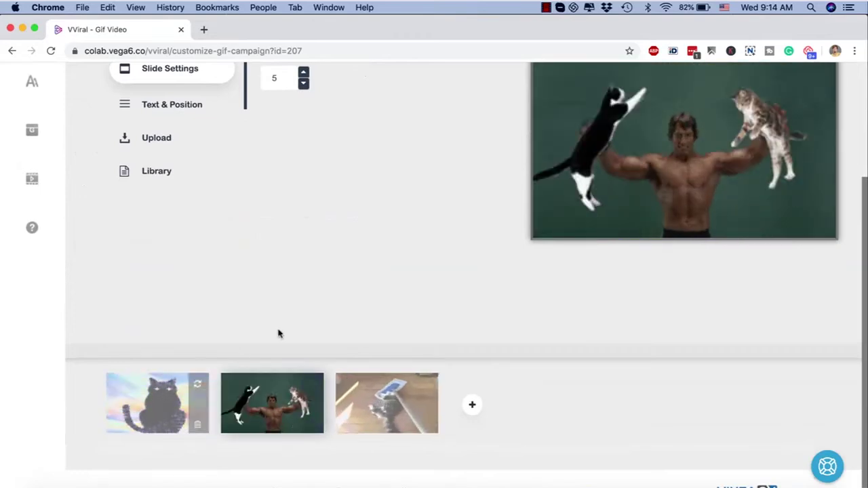
scroll(298, 319, up, 5)
scroll(303, 313, down, 5)
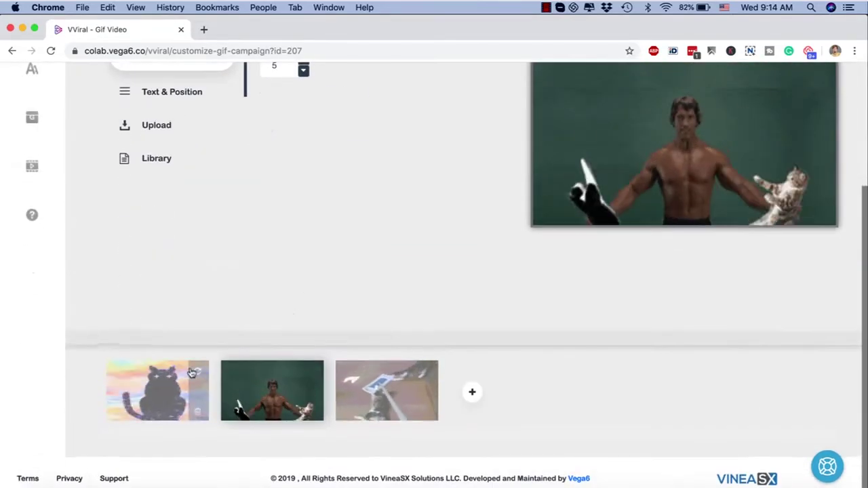
scroll(263, 337, up, 5)
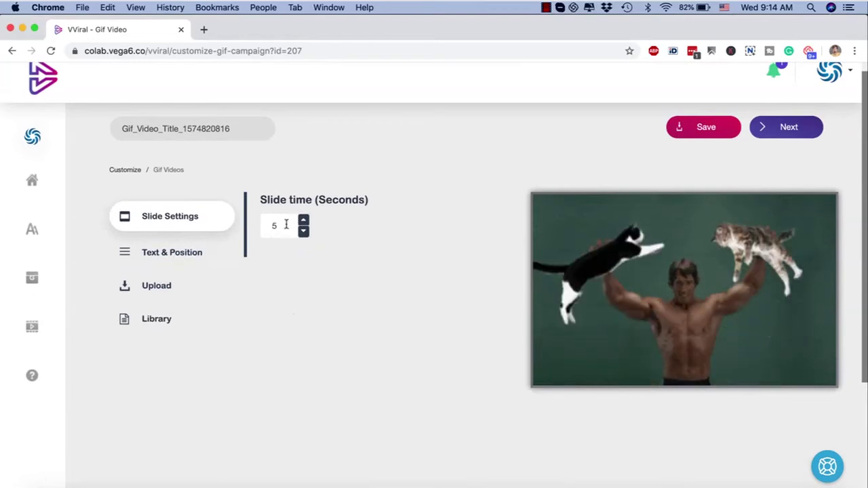
click(193, 256)
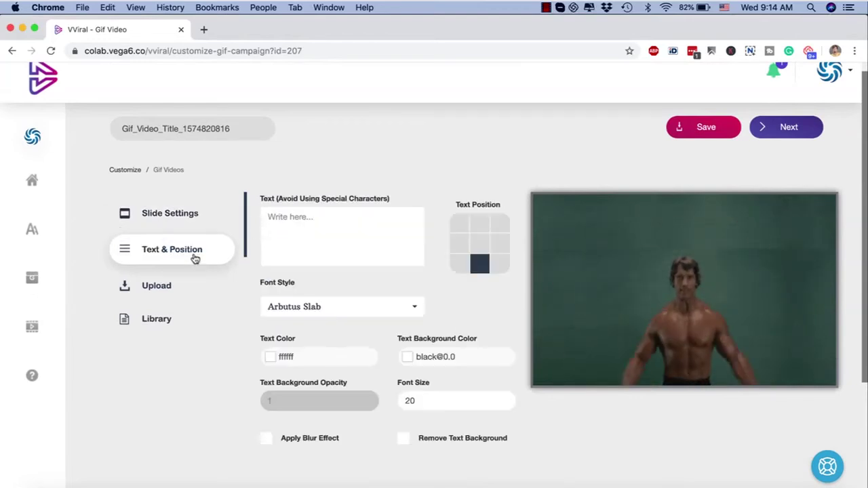
click(339, 230)
text(www)
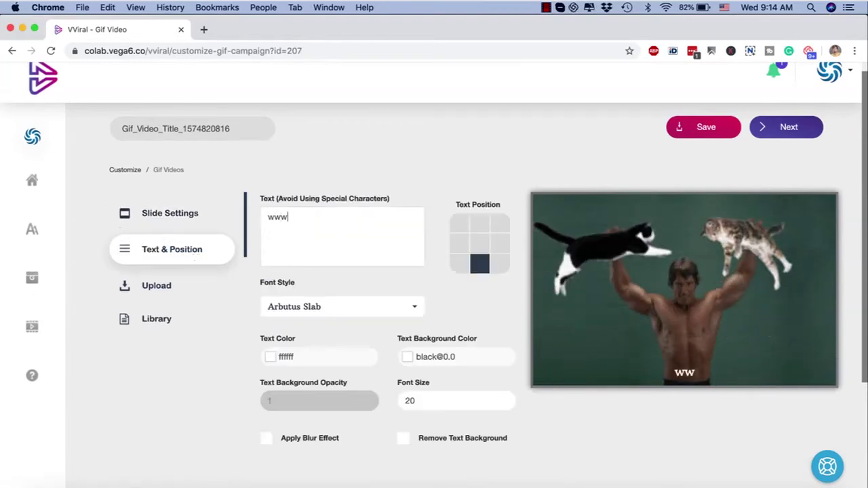
text(.My)
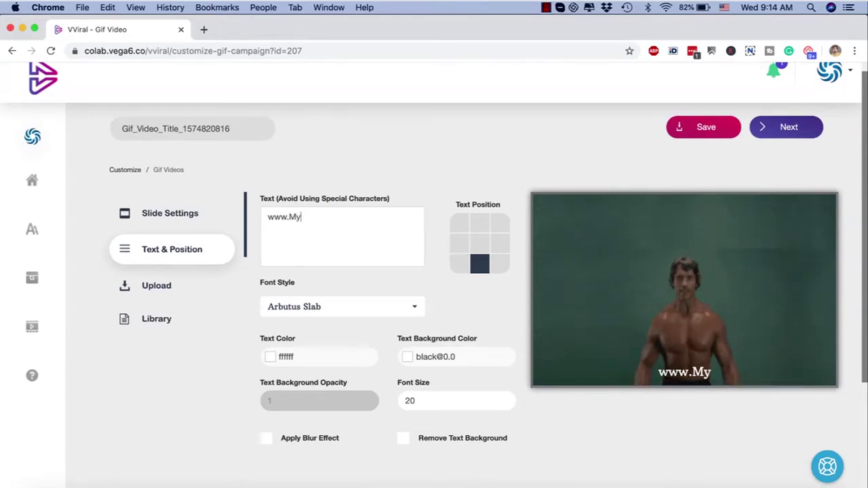
text(eComSttore.)
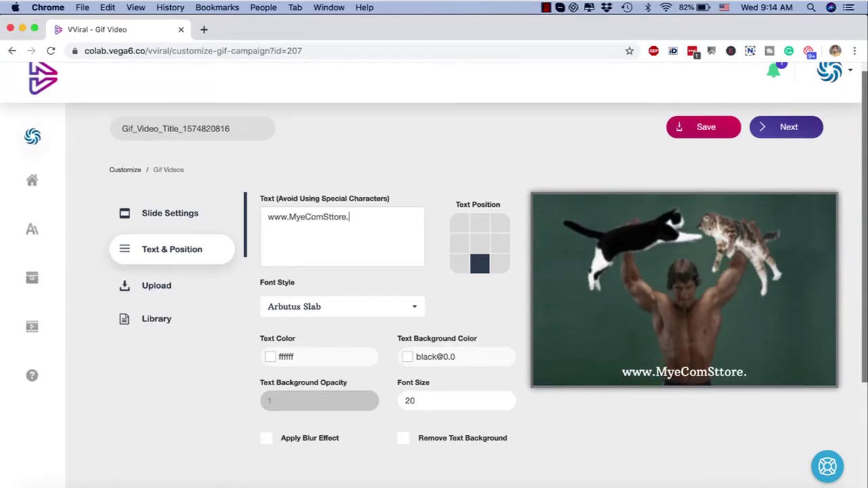
key(BackSpace)
key(BackSpace)
key(BackSpace)
text(ore.com)
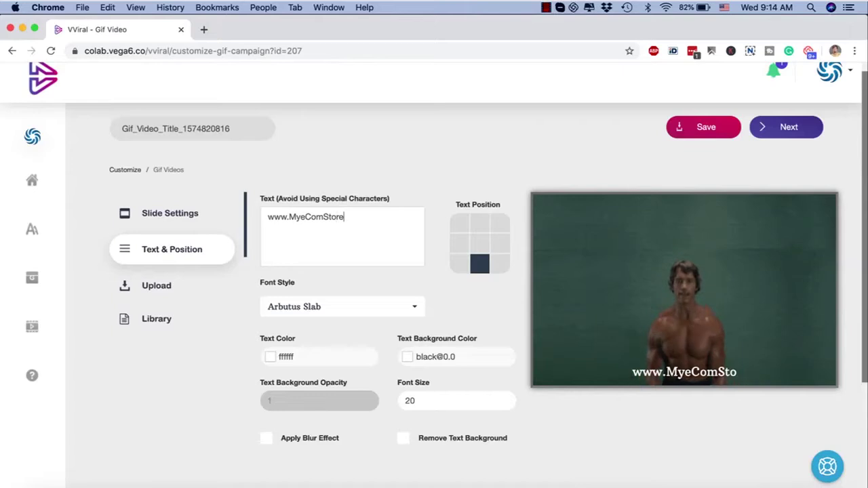
click(481, 224)
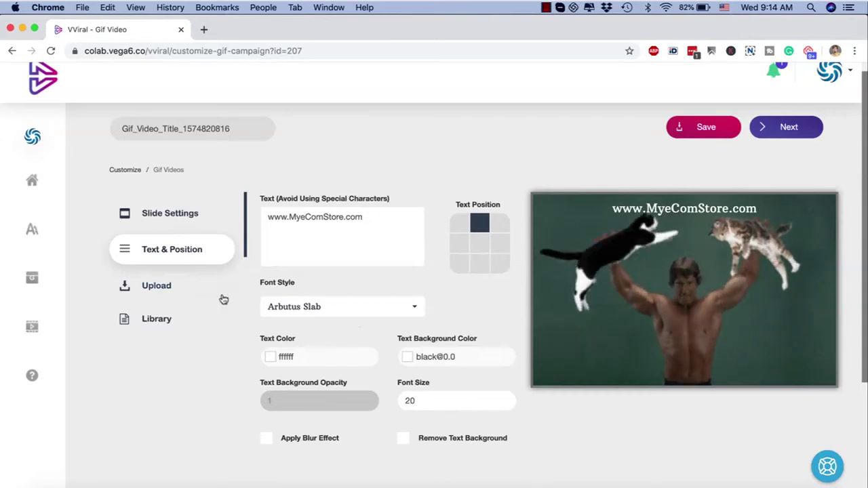
View the upload and library media options for the second slide.
click(188, 295)
click(188, 323)
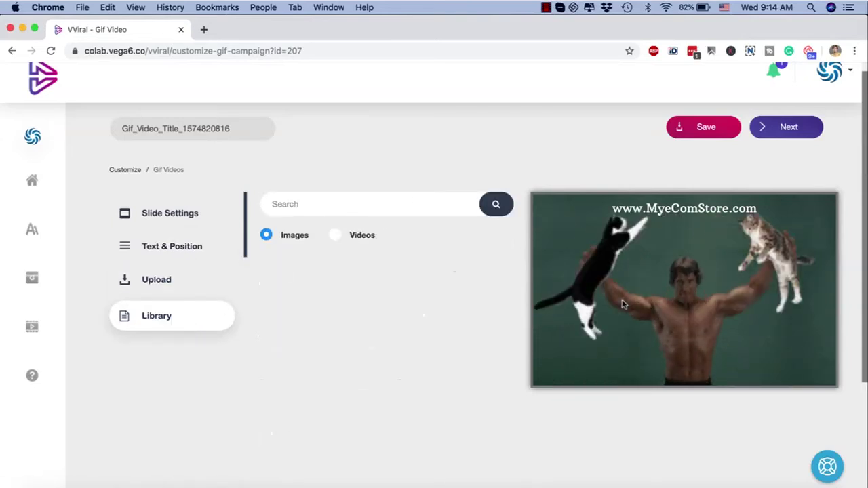
Select the third GIF slide and continue to the campaign's logo stage.
scroll(622, 299, down, 5)
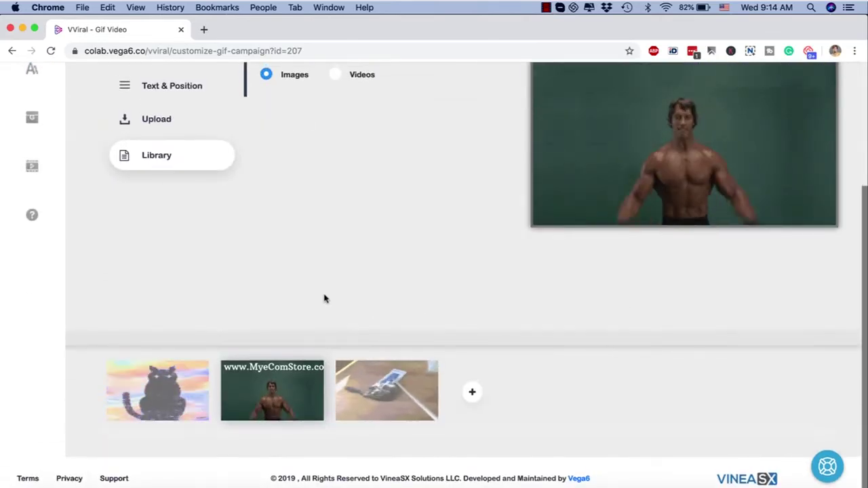
click(358, 392)
scroll(633, 193, up, 5)
click(792, 144)
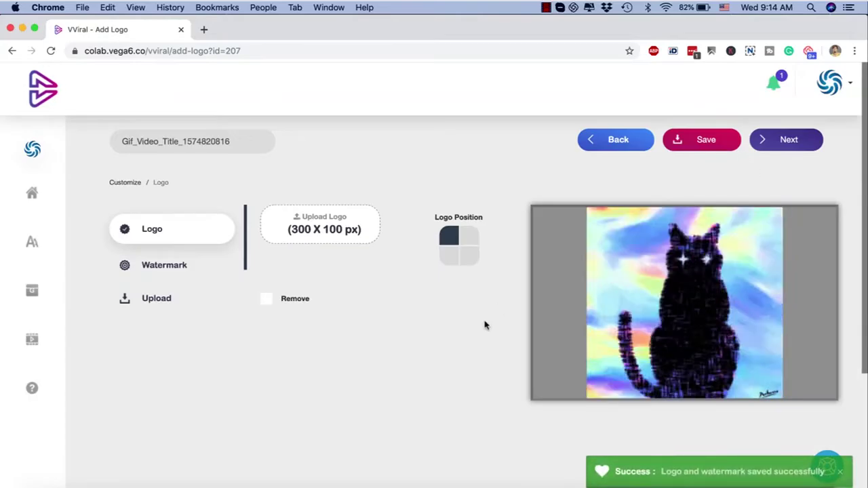
Continue to the audio stage without adding a logo and view the text-to-speech options for slide 1.
scroll(484, 324, down, 3)
scroll(553, 215, up, 3)
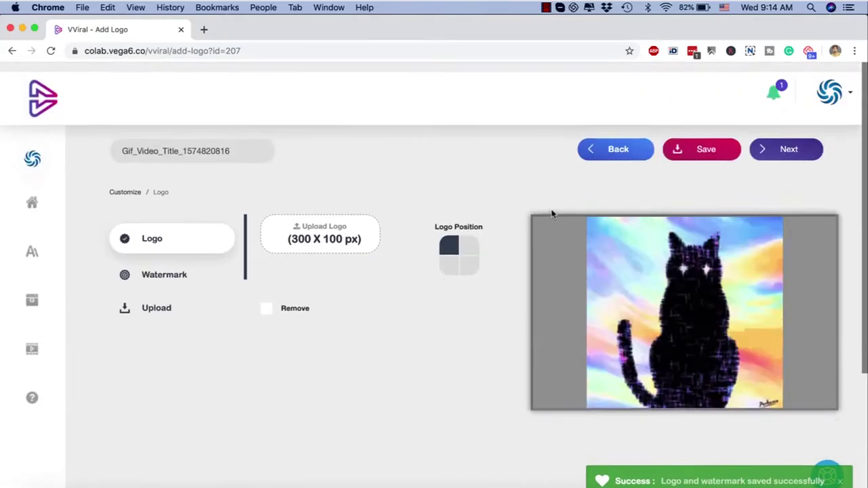
click(787, 142)
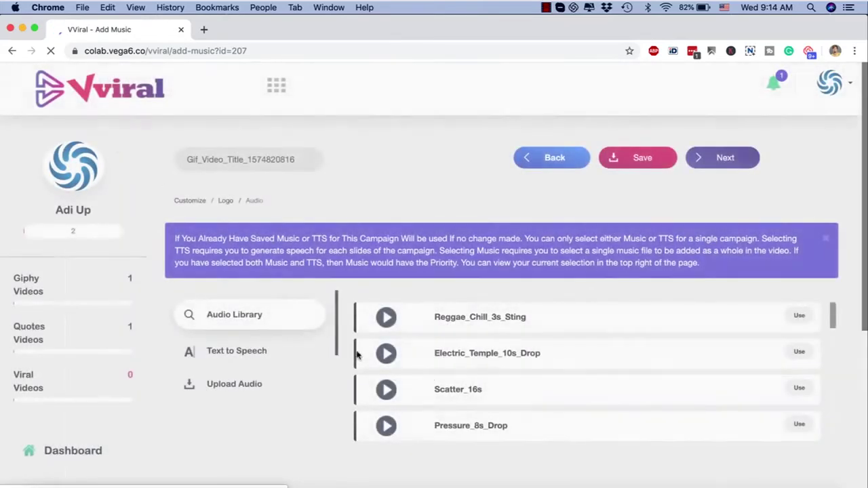
click(261, 350)
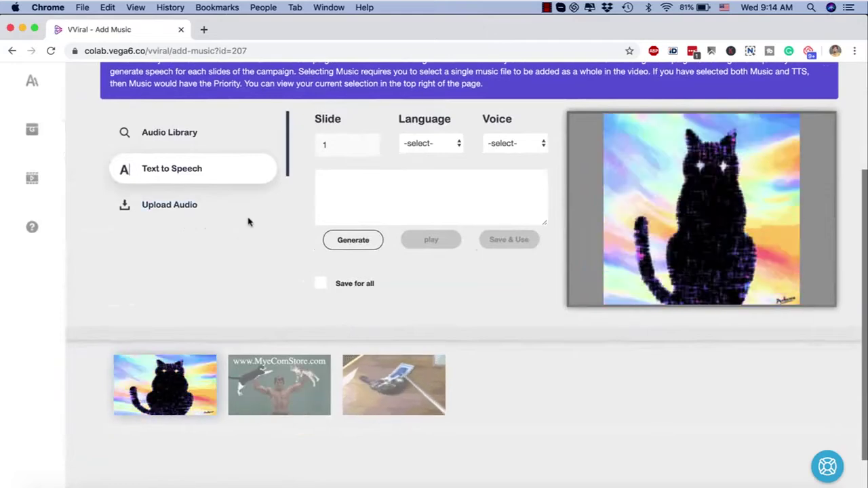
scroll(252, 285, up, 5)
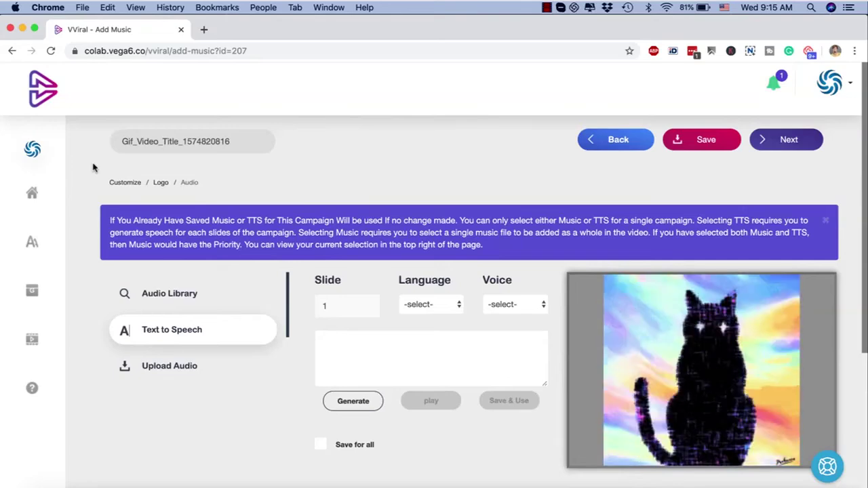
scroll(229, 287, down, 3)
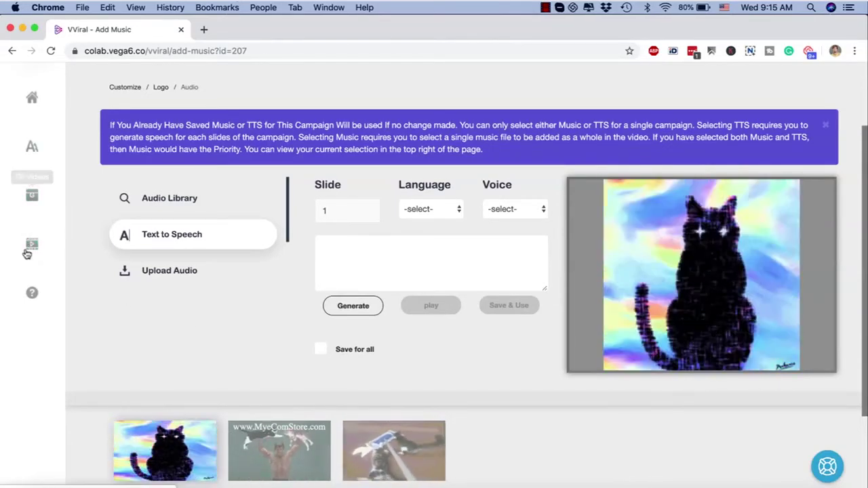
Return to the dashboard's campaign data and start a new Viral Videos campaign.
click(32, 97)
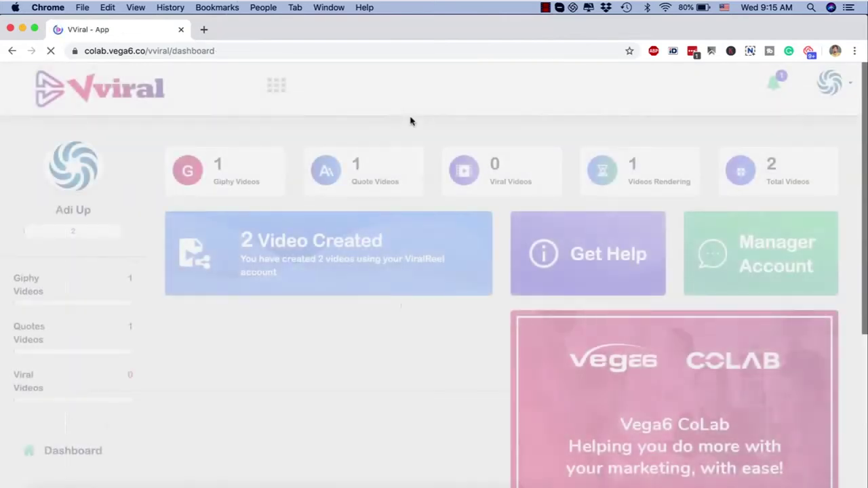
scroll(410, 121, down, 5)
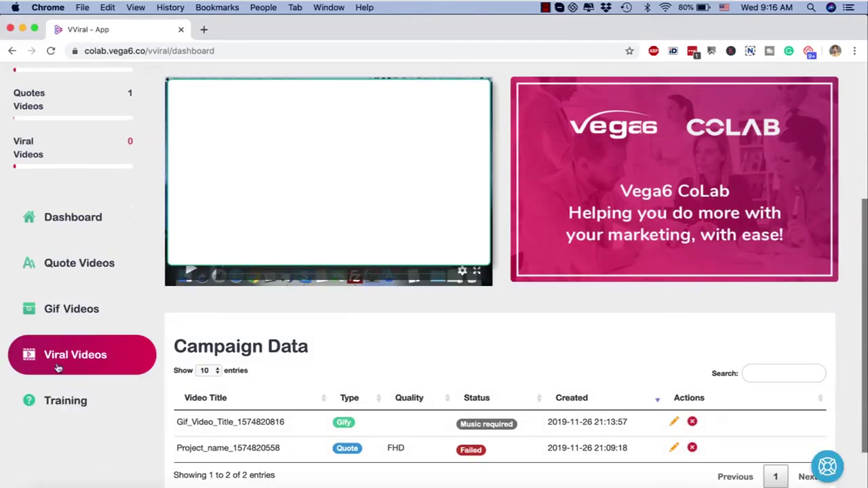
click(112, 355)
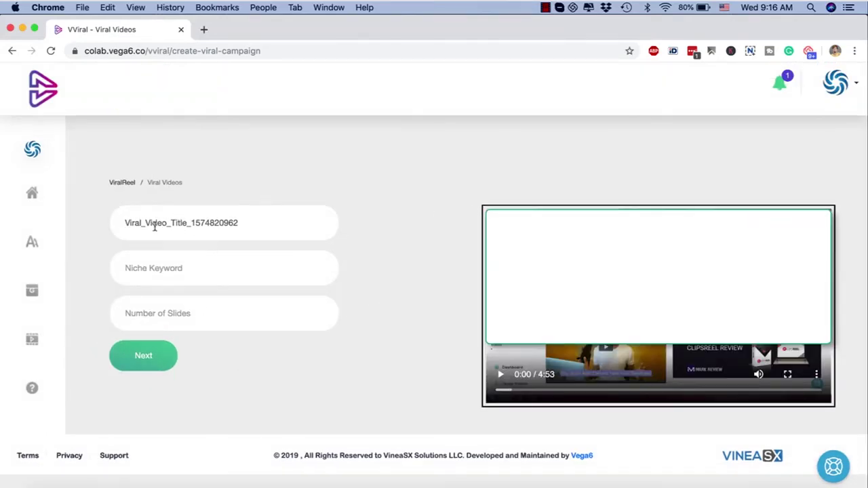
Create the Viral Videos campaign with the niche keyword "cats" and 3 slides, keeping the default title.
click(156, 275)
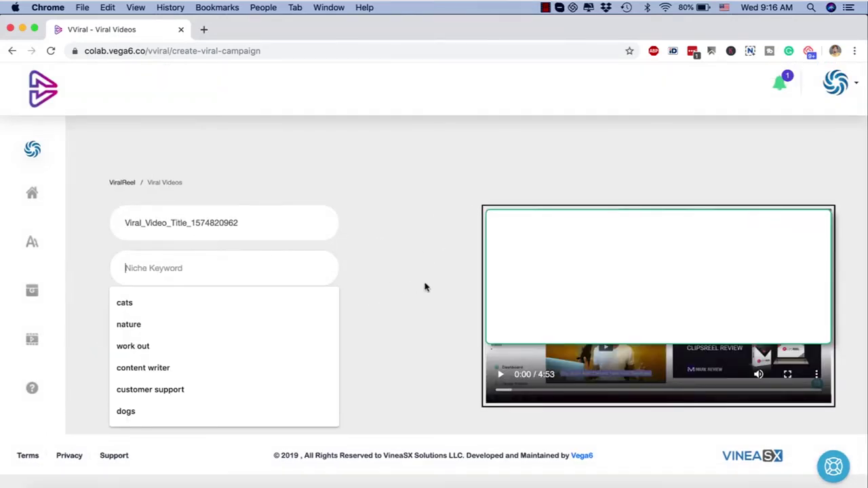
click(188, 305)
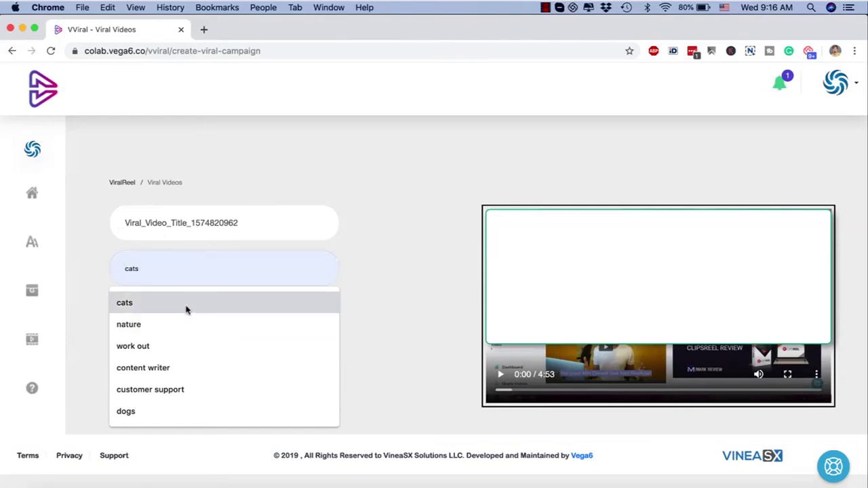
click(275, 313)
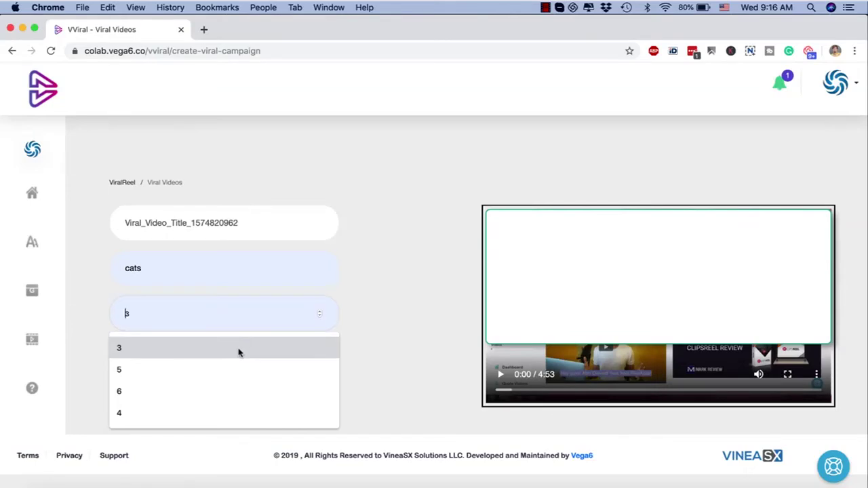
click(240, 348)
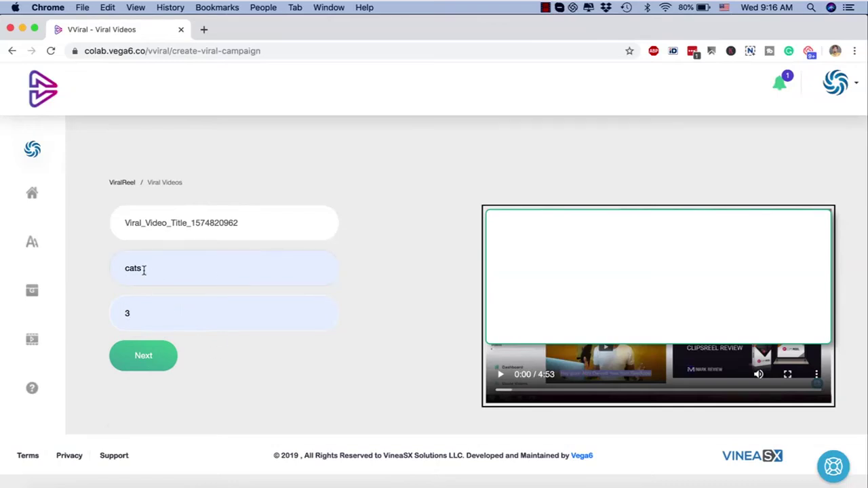
click(126, 315)
drag(151, 265, 126, 265)
click(144, 364)
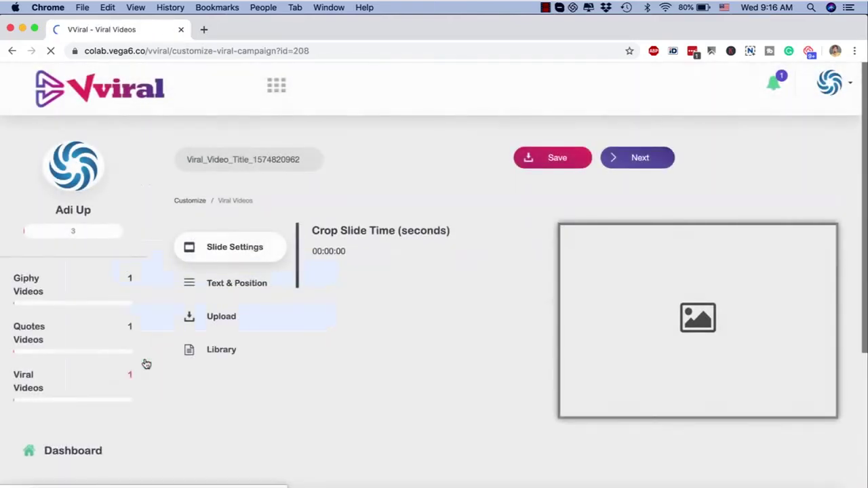
Crop the first slide, the shocked grey cat clip, to run from 00:00:40 to 00:00:50.
scroll(146, 364, down, 5)
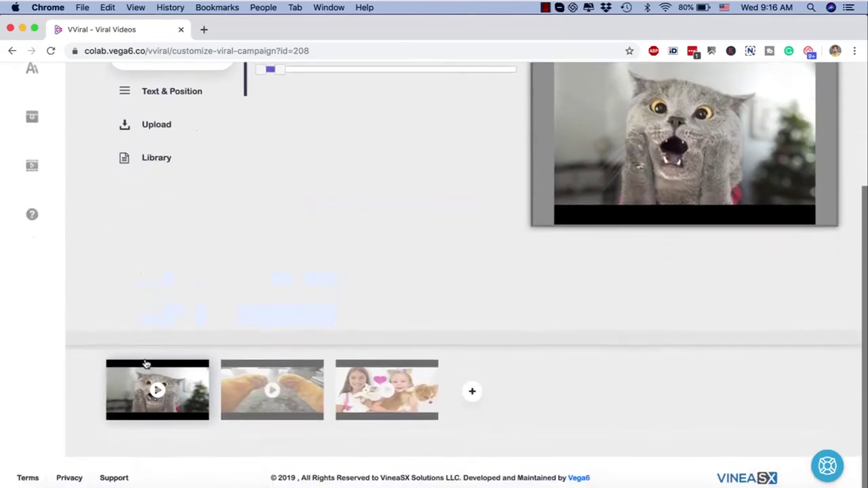
scroll(387, 258, up, 2)
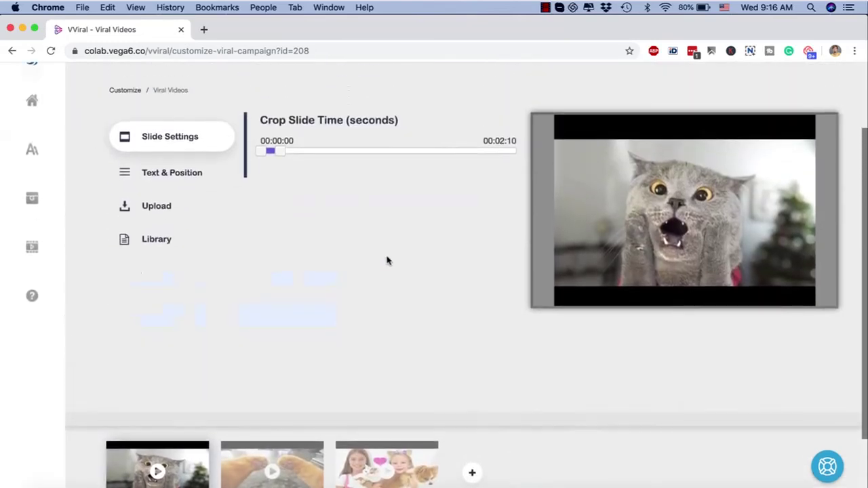
scroll(290, 312, down, 2)
scroll(341, 270, up, 2)
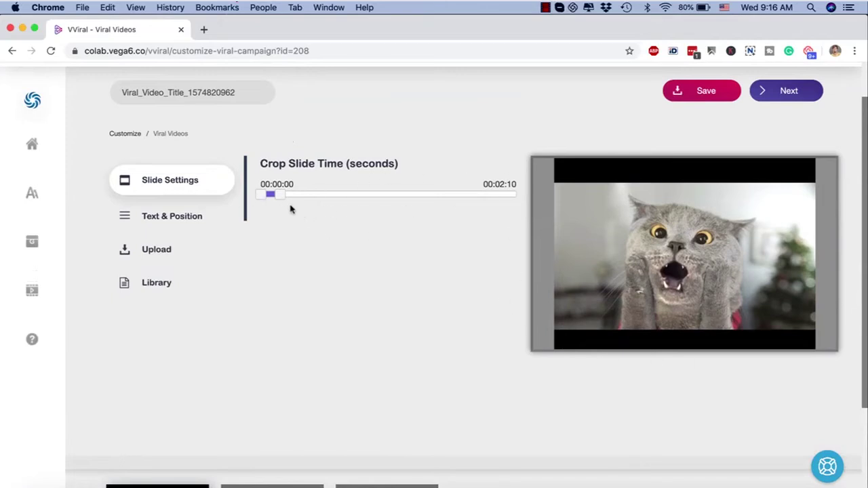
drag(280, 195, 340, 196)
drag(395, 196, 344, 196)
scroll(170, 457, down, 2)
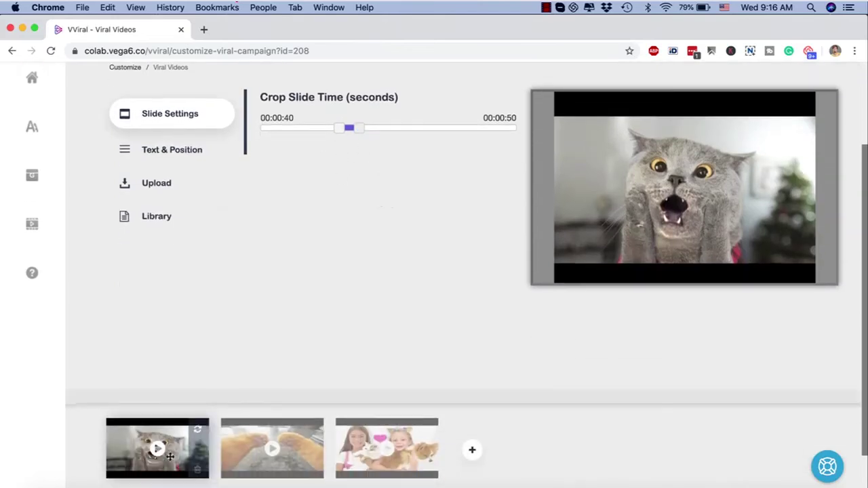
Look through the first slide's text, upload and library options and return to its slide settings.
scroll(244, 367, up, 3)
click(196, 230)
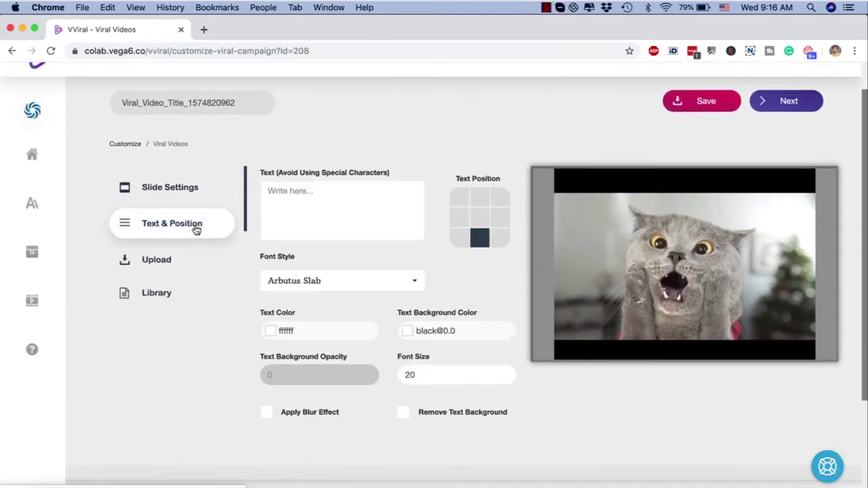
click(182, 264)
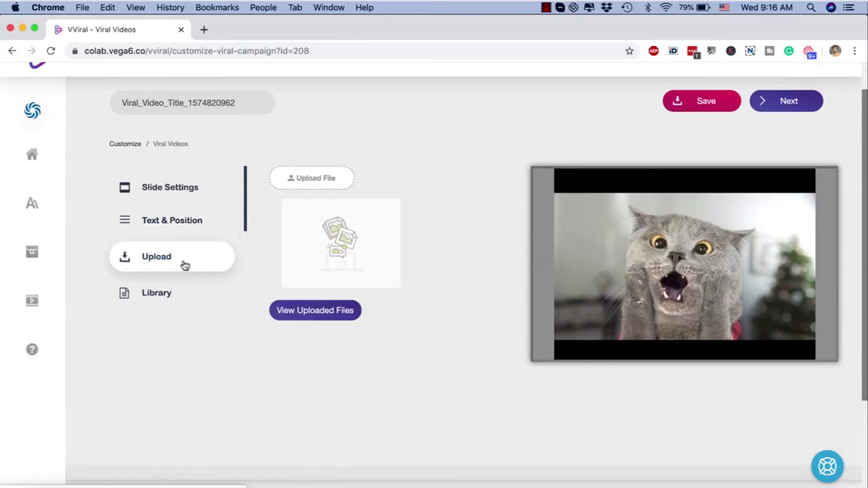
click(192, 298)
click(188, 198)
scroll(205, 285, down, 5)
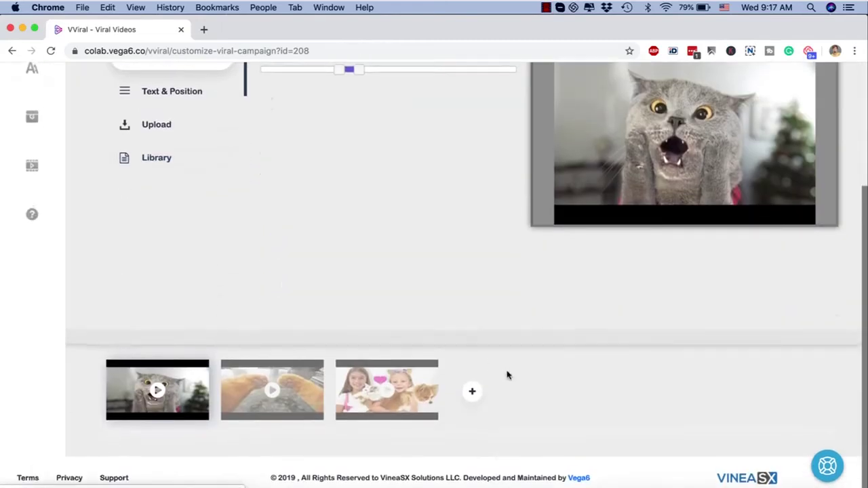
Select the second slide, the orange cat paws clip, and view its crop settings and preview.
click(274, 406)
scroll(378, 263, up, 3)
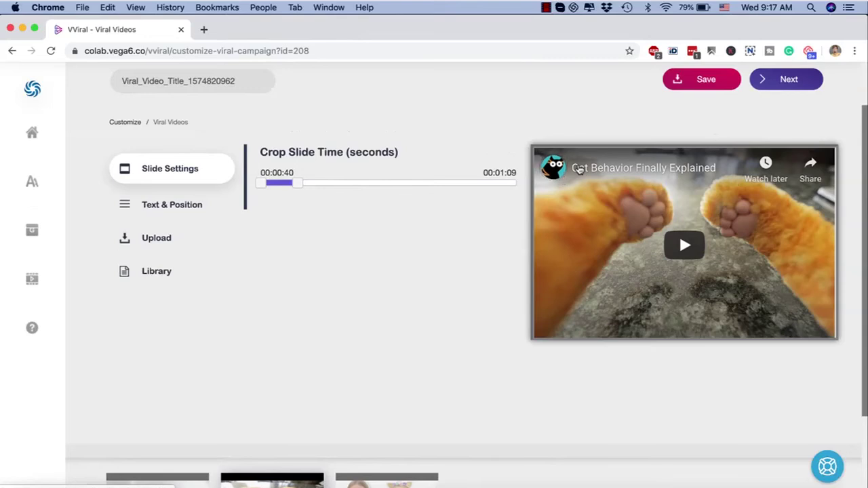
scroll(491, 298, up, 2)
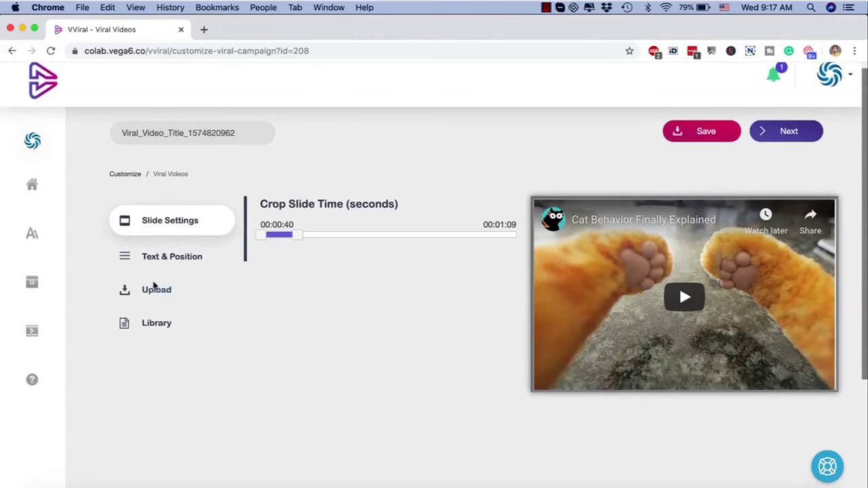
click(184, 254)
click(319, 231)
text(www.)
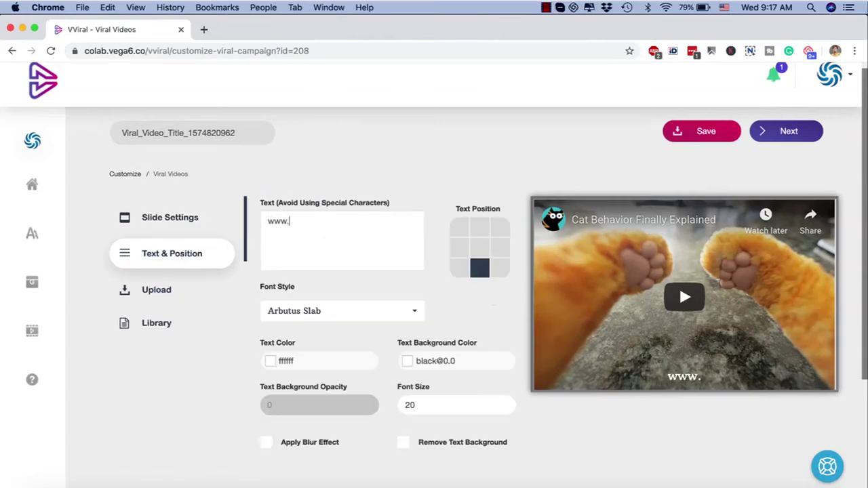
text(MyC)
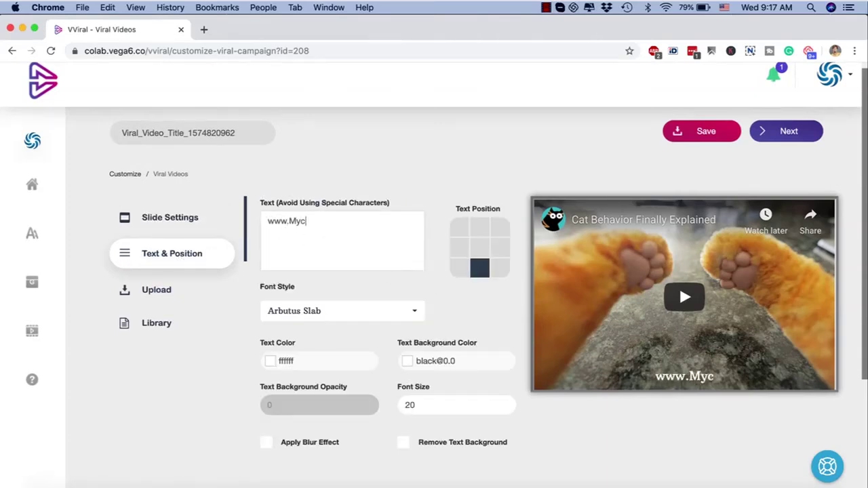
key(BackSpace)
key(BackSpace)
text(e)
key(BackSpace)
text(ye)
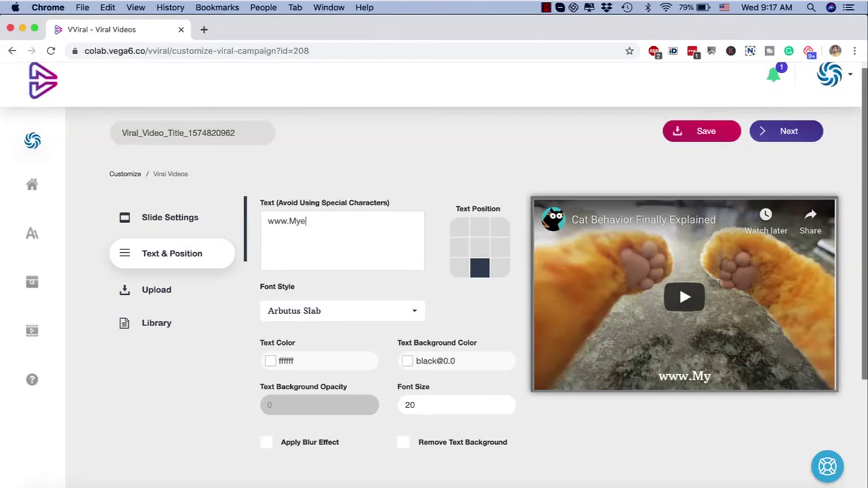
text(ComStore.com)
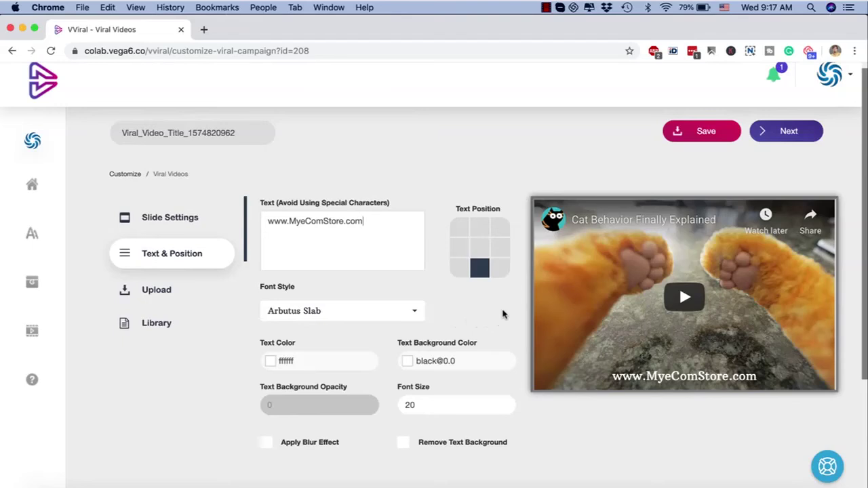
scroll(502, 314, down, 5)
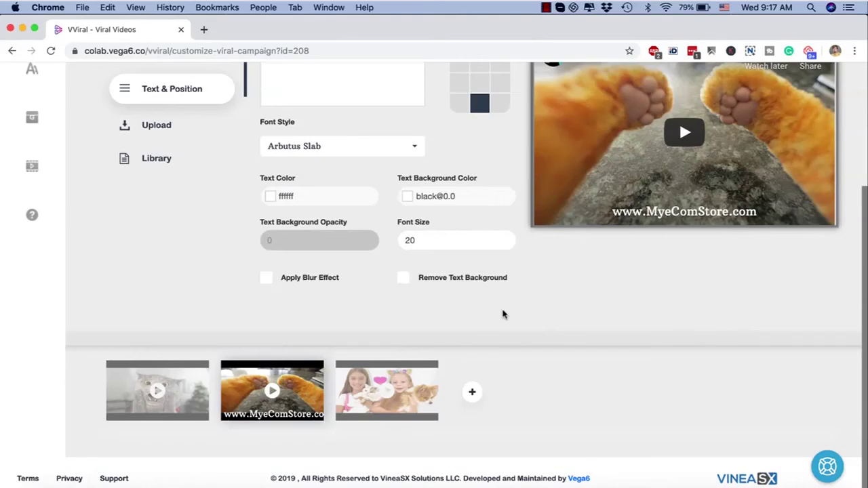
scroll(502, 314, up, 5)
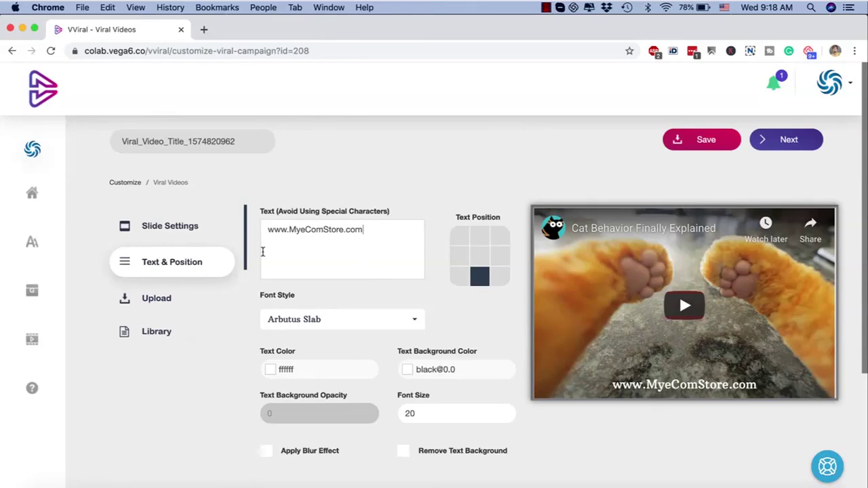
scroll(263, 250, down, 5)
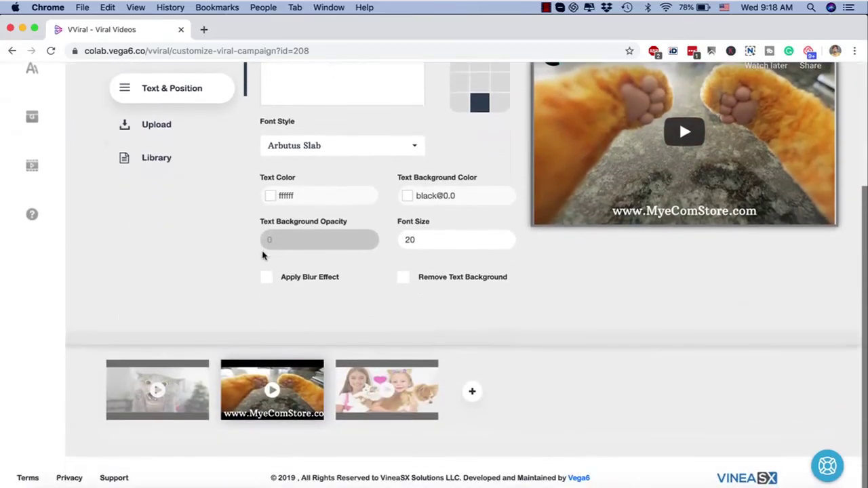
scroll(263, 257, up, 5)
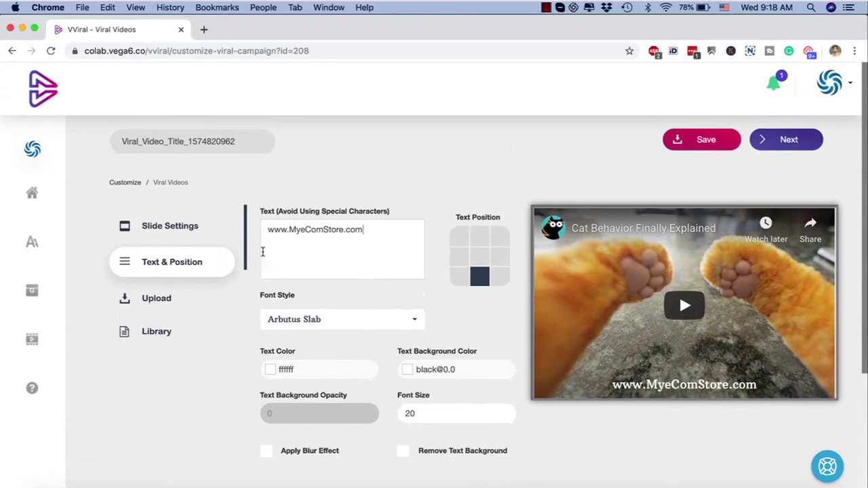